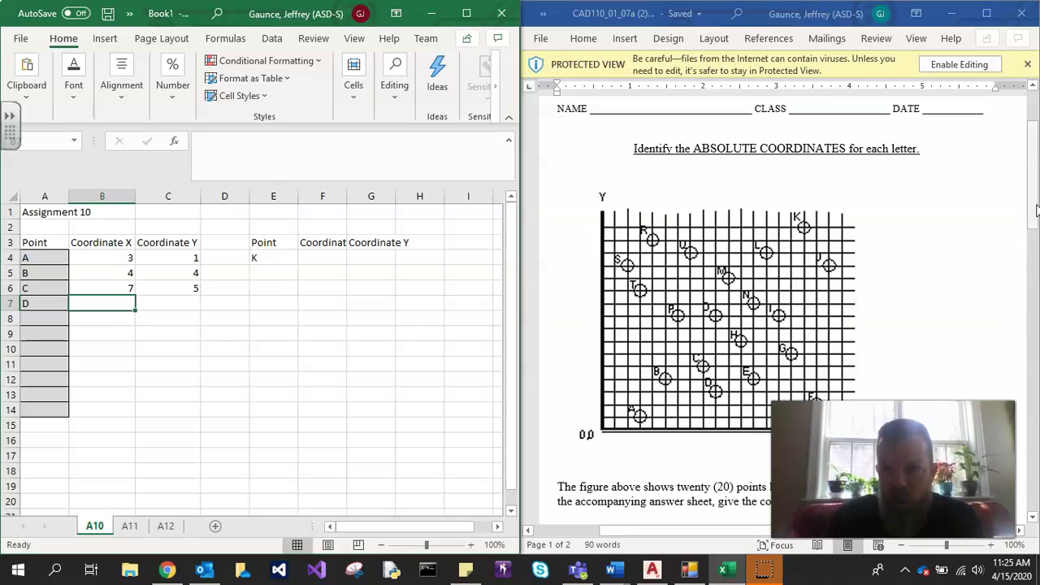
# - Consult the coordinate grid and answer table in the document, and add point label E in cell A8 of sheet A10
pyautogui.moveTo(1033, 215)
pyautogui.mouseDown()
pyautogui.moveTo(1035, 390)
pyautogui.moveTo(1033, 213)
pyautogui.mouseUp()
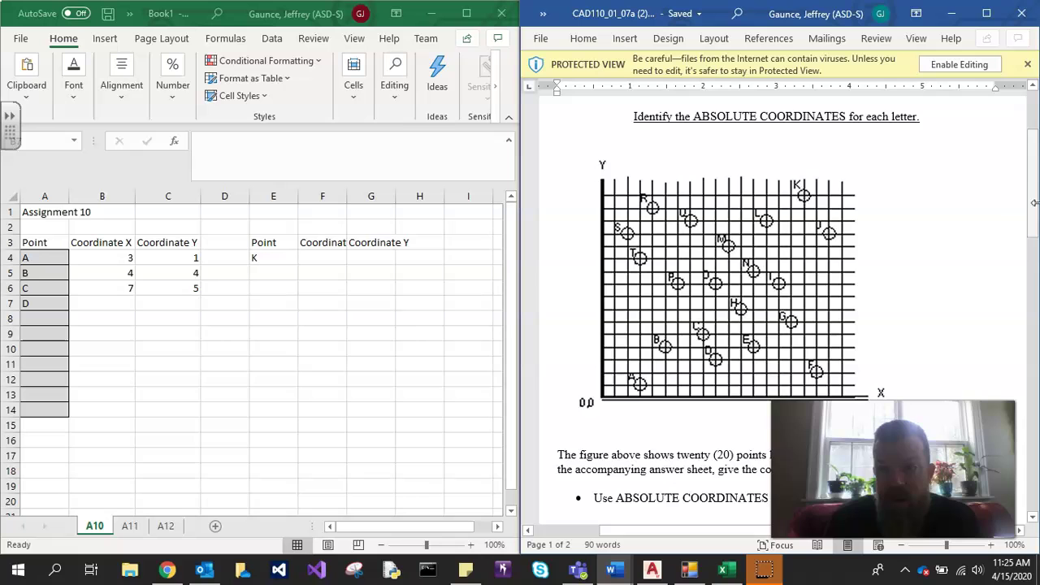
pyautogui.moveTo(1033, 180); pyautogui.dragTo(1038, 419)
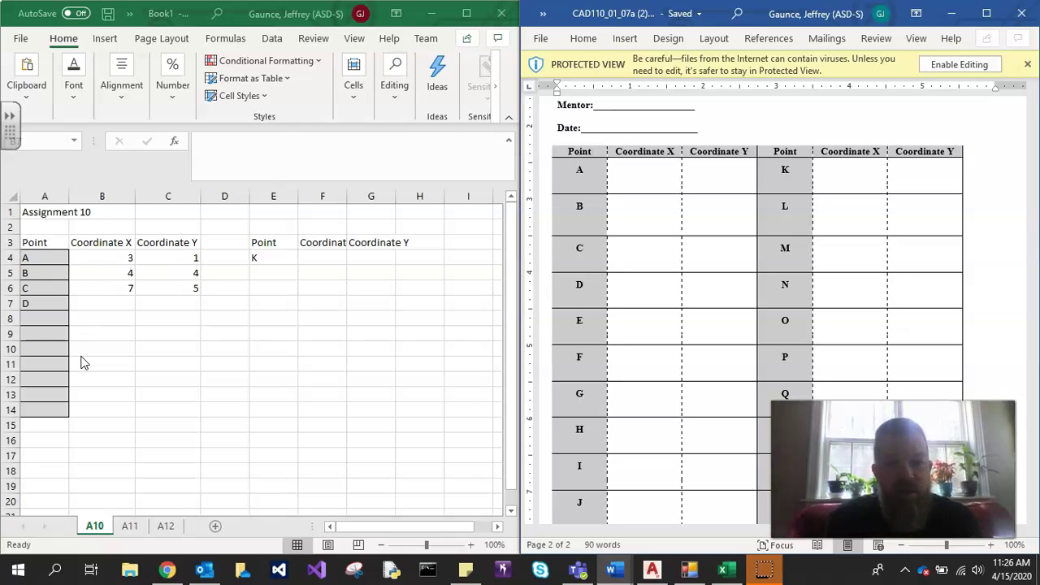
pyautogui.click(43, 317)
pyautogui.click(44, 320)
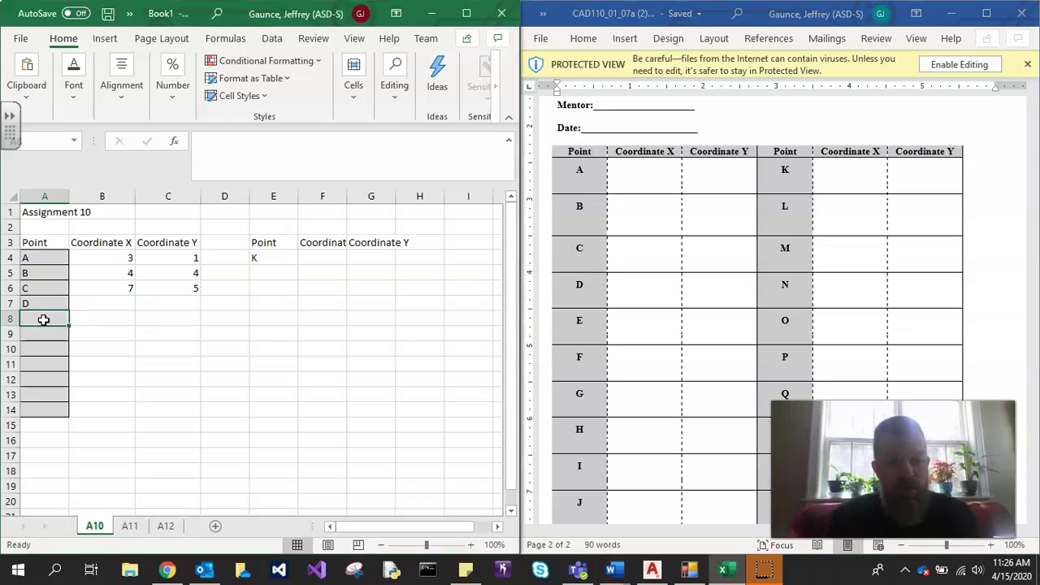
pyautogui.write('E')
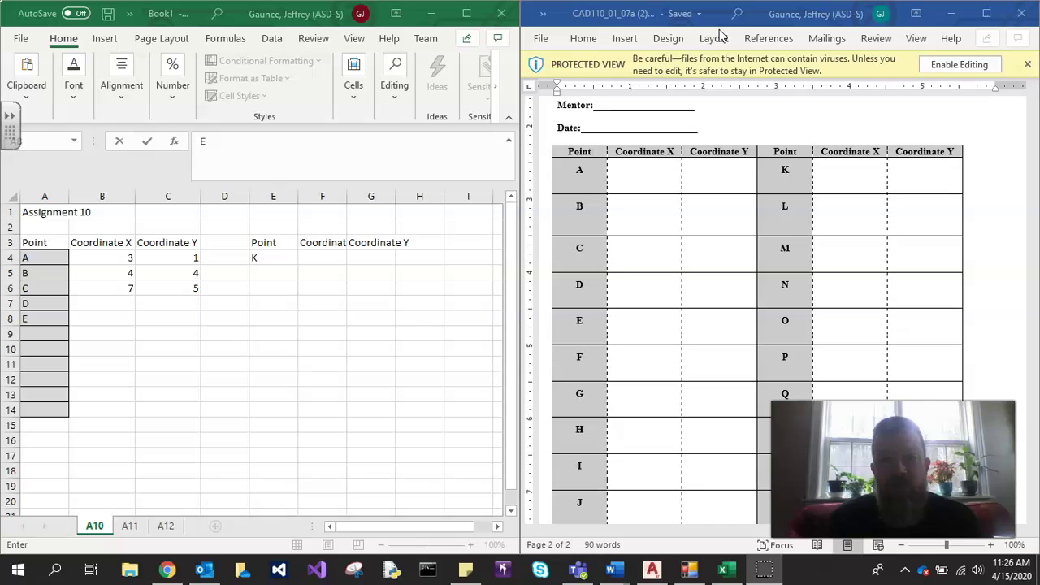
# - Switch to the CAD110_01_07b document and place its window beside the workbook, in place of CAD110_01_07a
pyautogui.moveTo(737, 21); pyautogui.dragTo(789, 21)
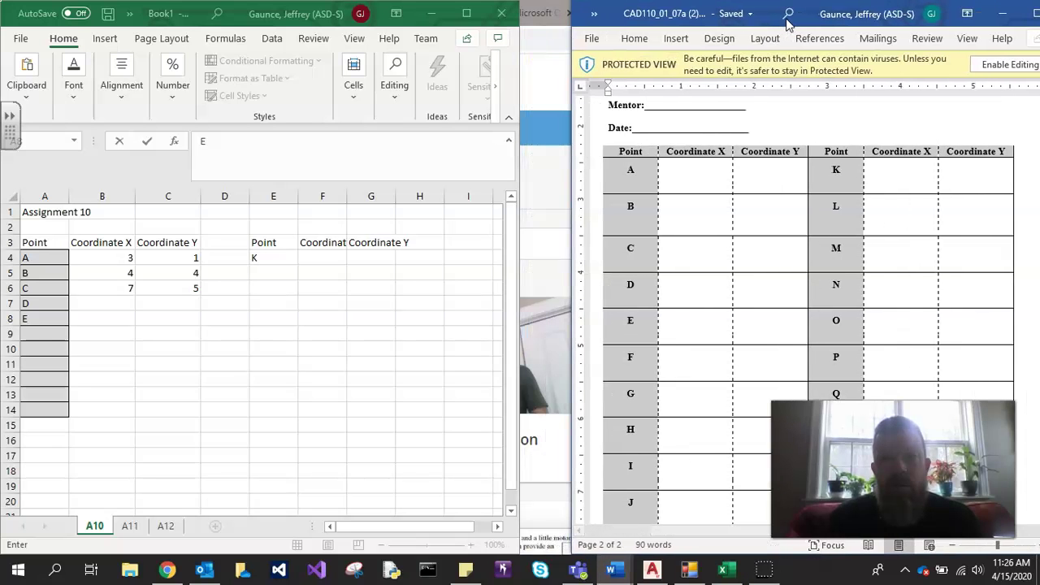
pyautogui.click(612, 570)
pyautogui.click(766, 504)
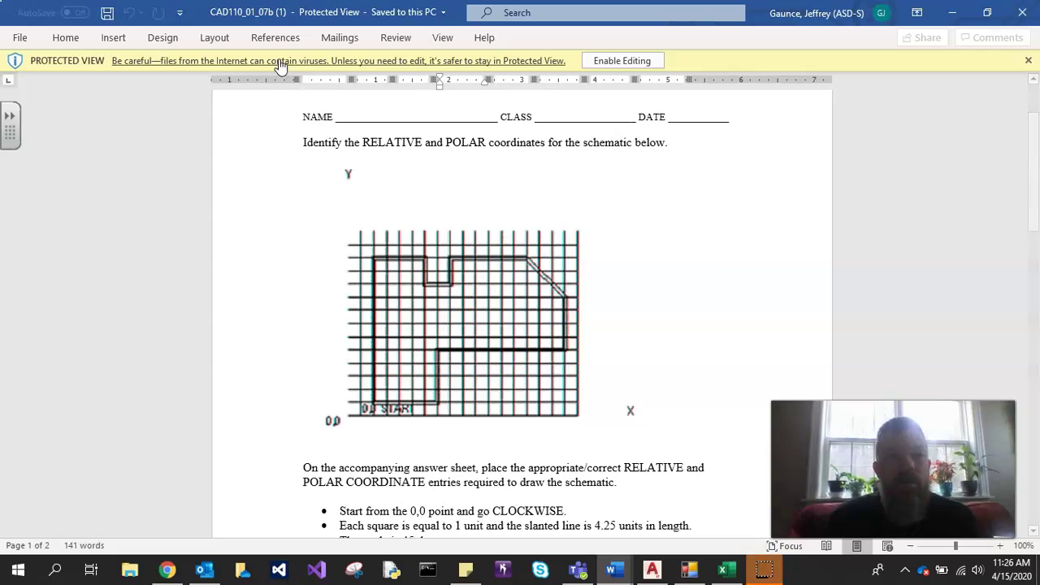
pyautogui.doubleClick(282, 21)
pyautogui.moveTo(292, 8); pyautogui.dragTo(1039, 181)
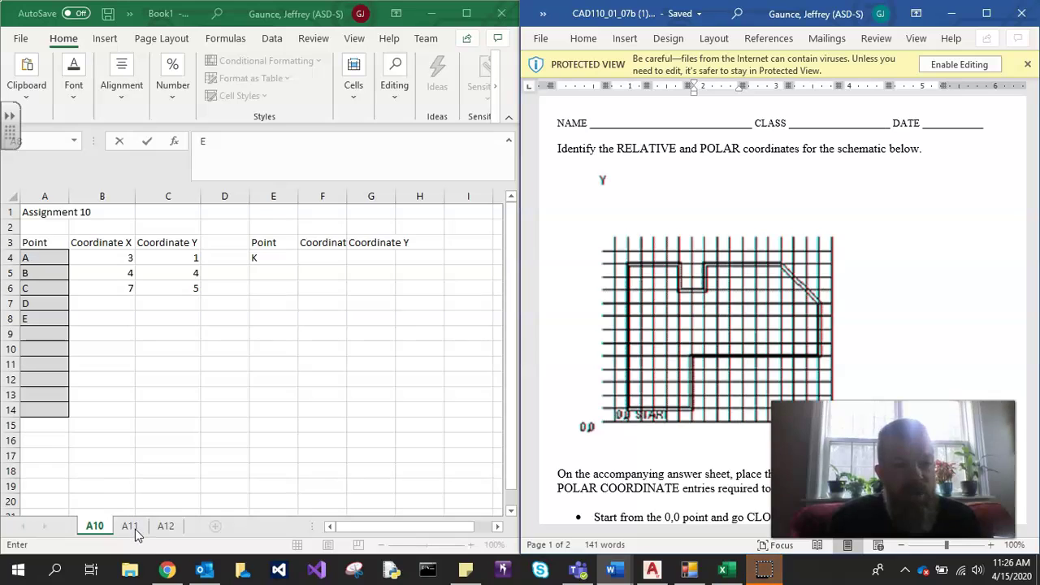
# - Add a blank worksheet, place it after A12, and return to sheet A11
pyautogui.click(216, 530)
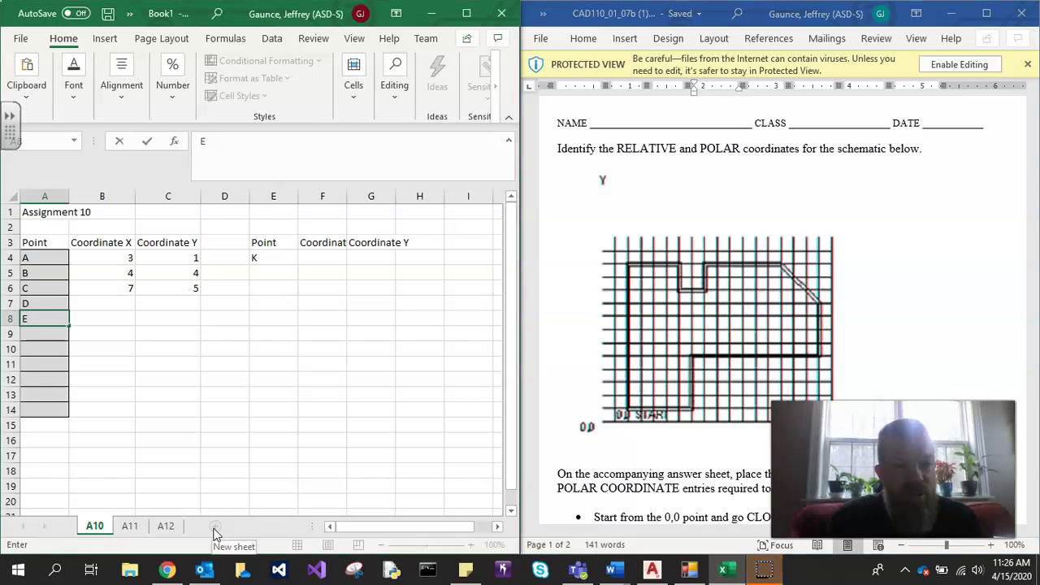
pyautogui.click(132, 526)
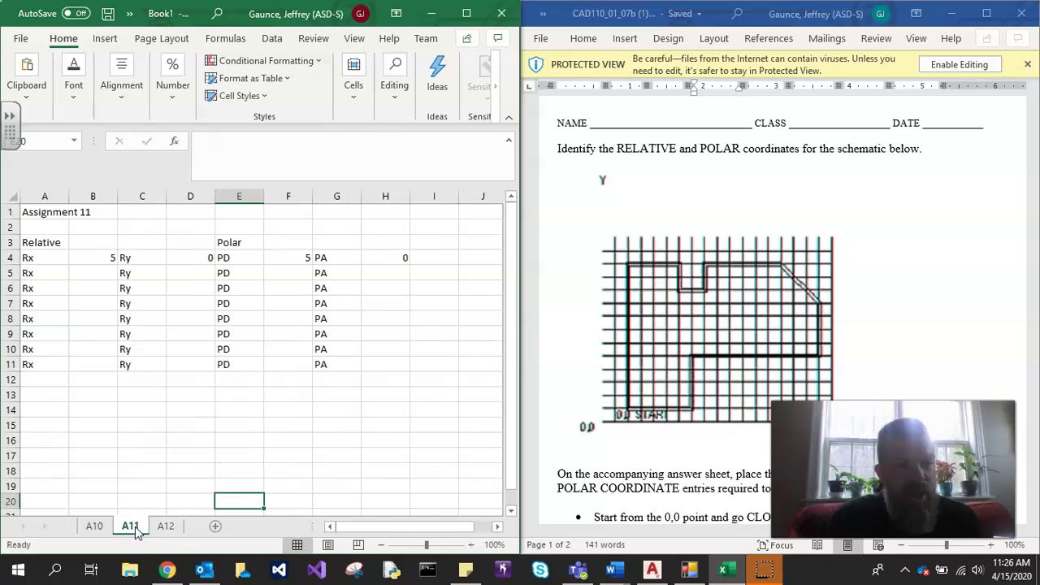
pyautogui.click(215, 526)
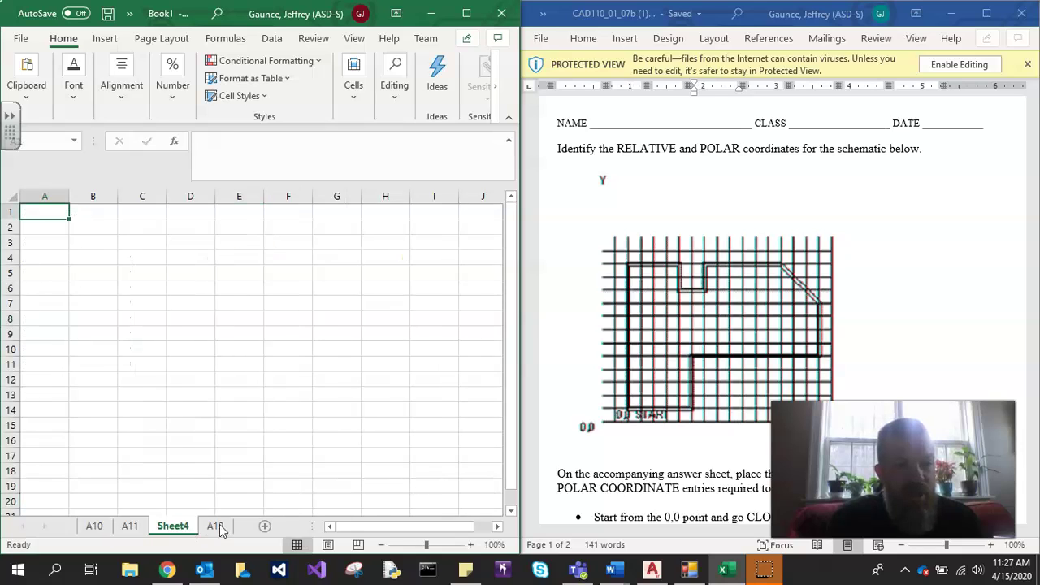
pyautogui.moveTo(219, 524); pyautogui.dragTo(183, 530)
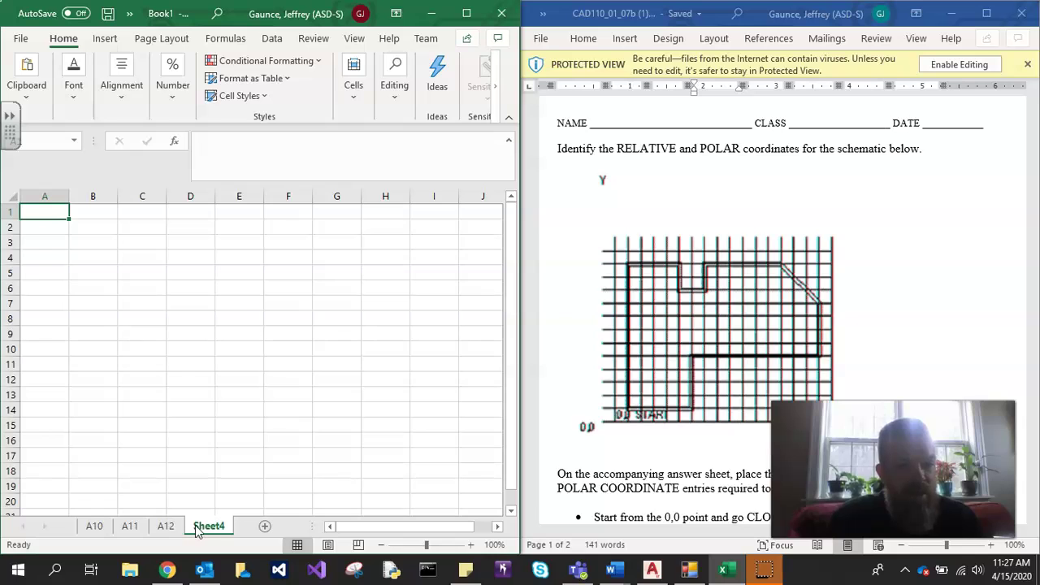
pyautogui.rightClick(196, 529)
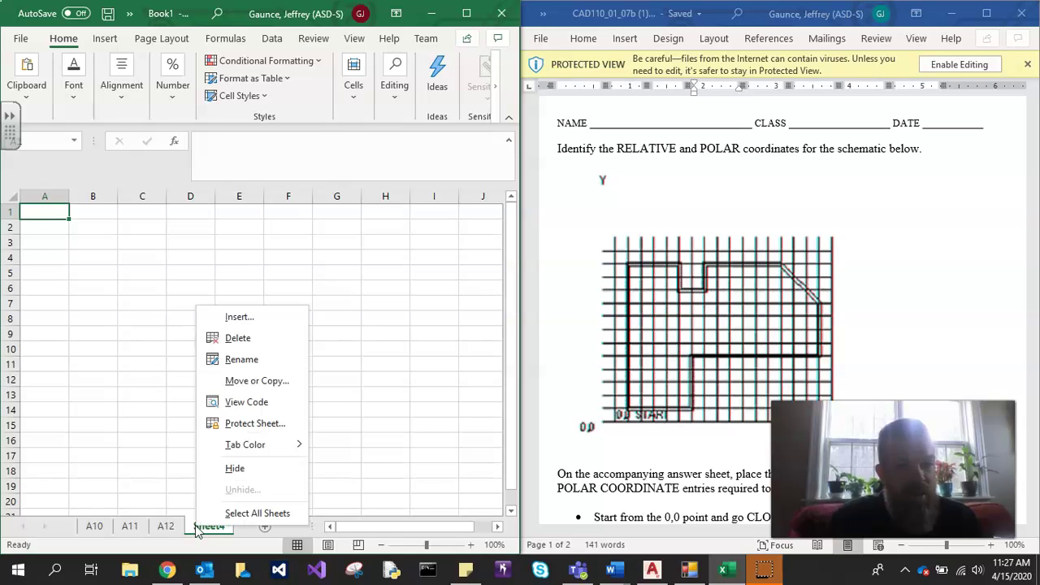
pyautogui.click(133, 525)
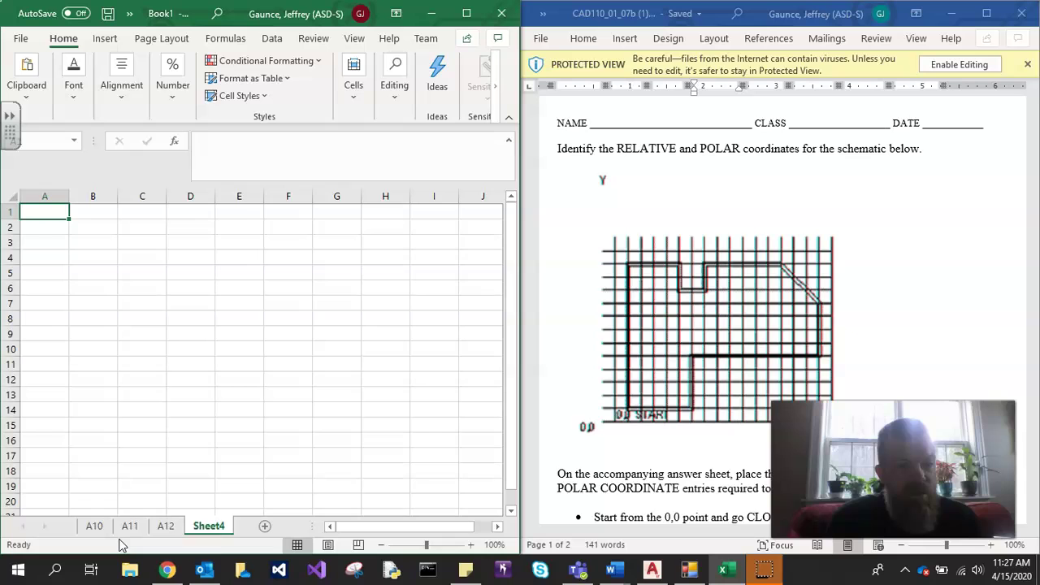
pyautogui.click(129, 527)
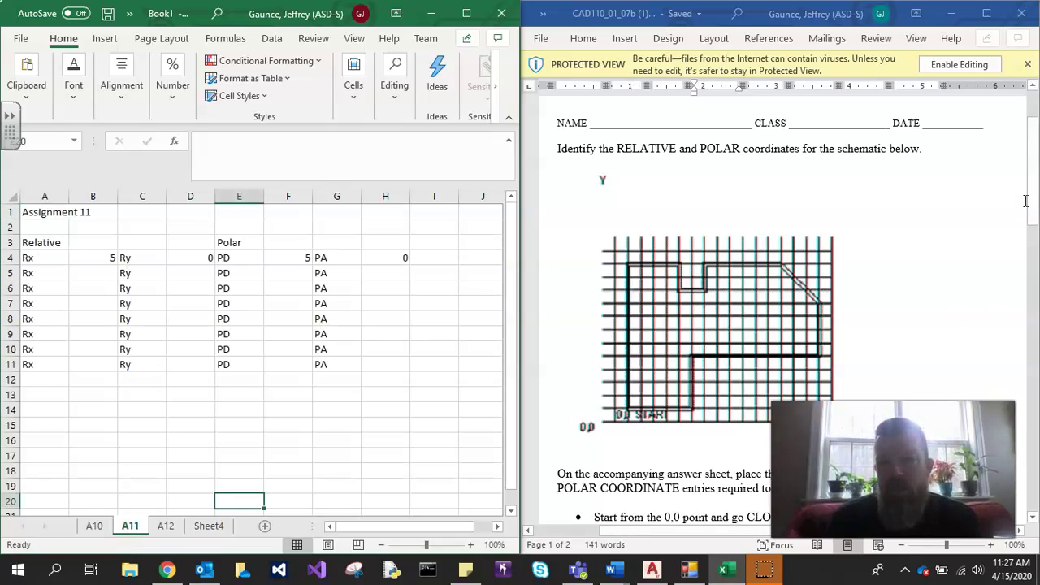
# - Review the Assignment 11 schematic, its instructions and the RELATIVE and POLAR answer table in the document
pyautogui.moveTo(1026, 201); pyautogui.dragTo(1028, 214)
pyautogui.click(691, 285)
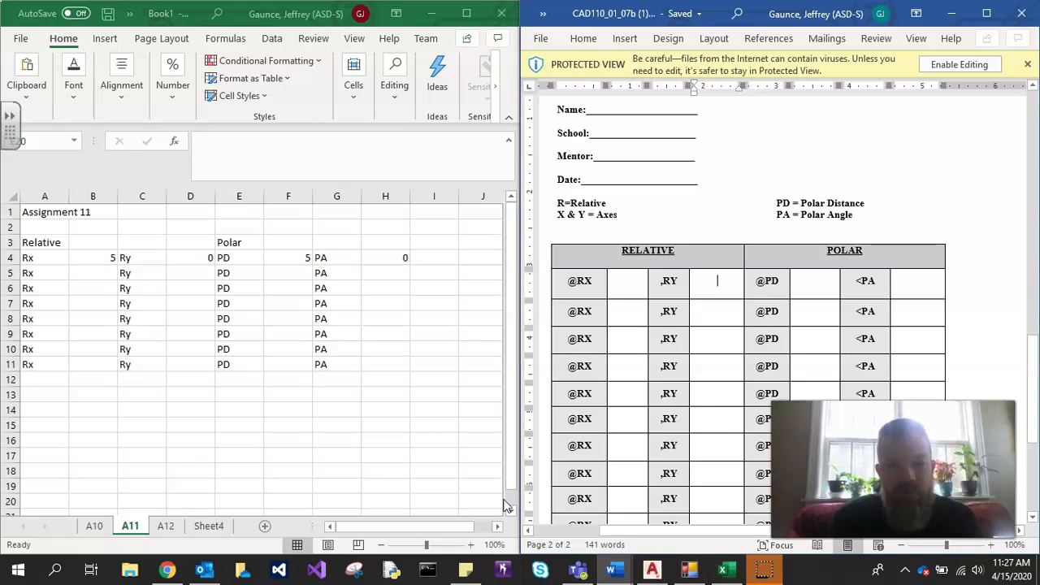
pyautogui.moveTo(1036, 351); pyautogui.dragTo(1036, 358)
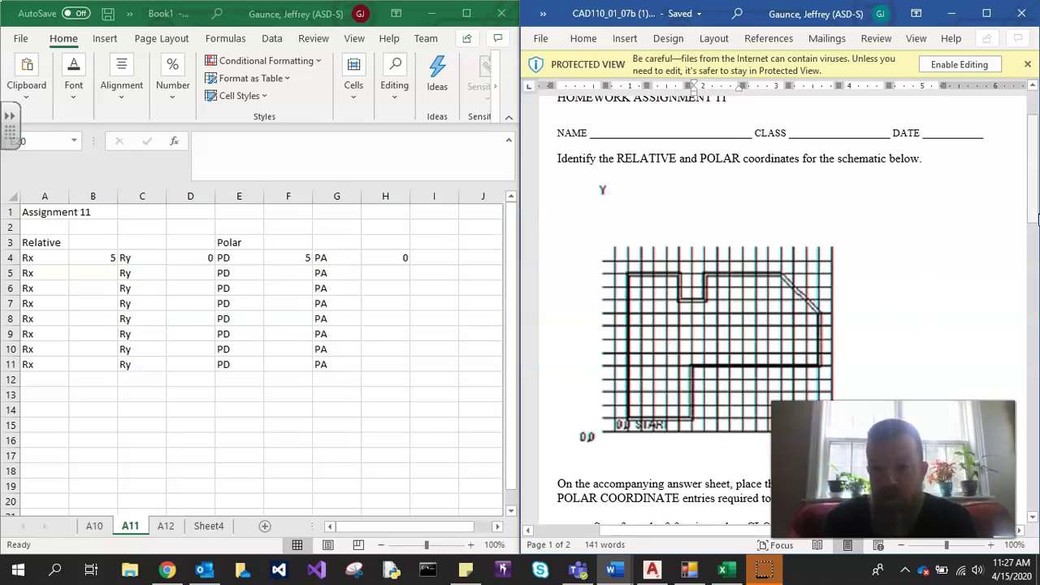
pyautogui.moveTo(1034, 199)
pyautogui.mouseDown()
pyautogui.moveTo(1037, 252)
pyautogui.moveTo(1038, 212)
pyautogui.mouseUp()
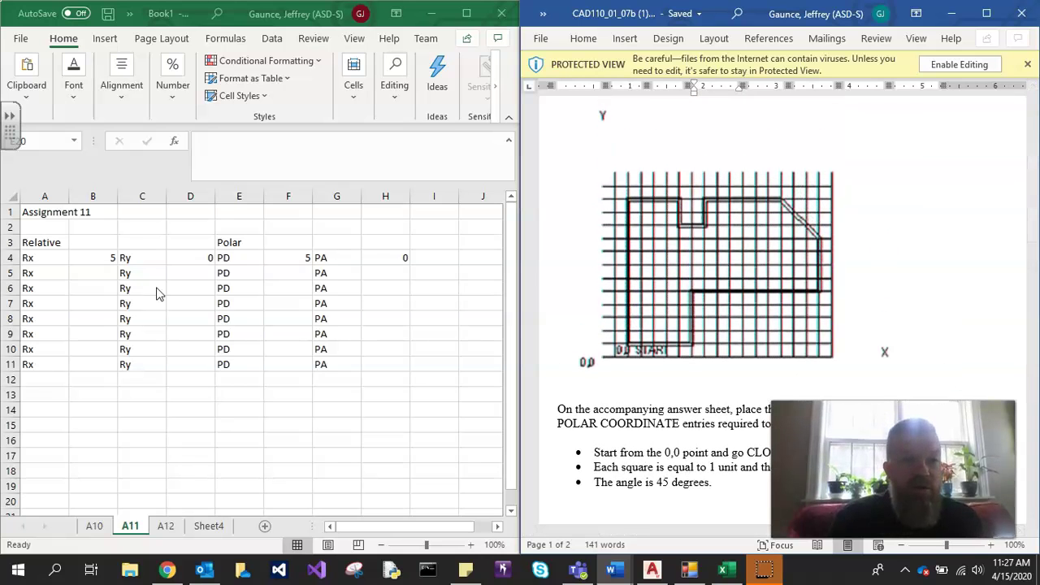
pyautogui.click(106, 260)
pyautogui.click(107, 259)
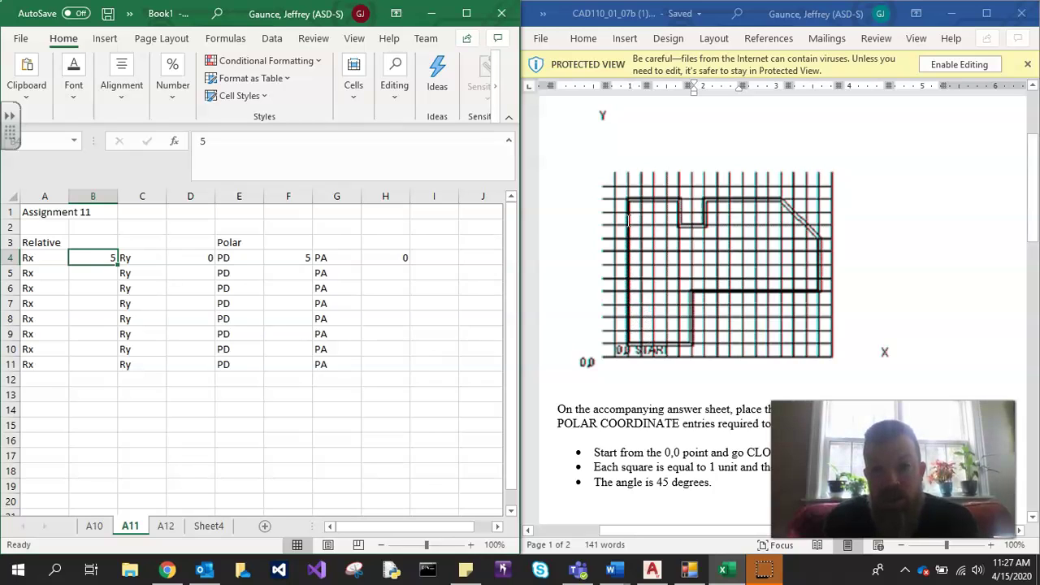
pyautogui.write('11')
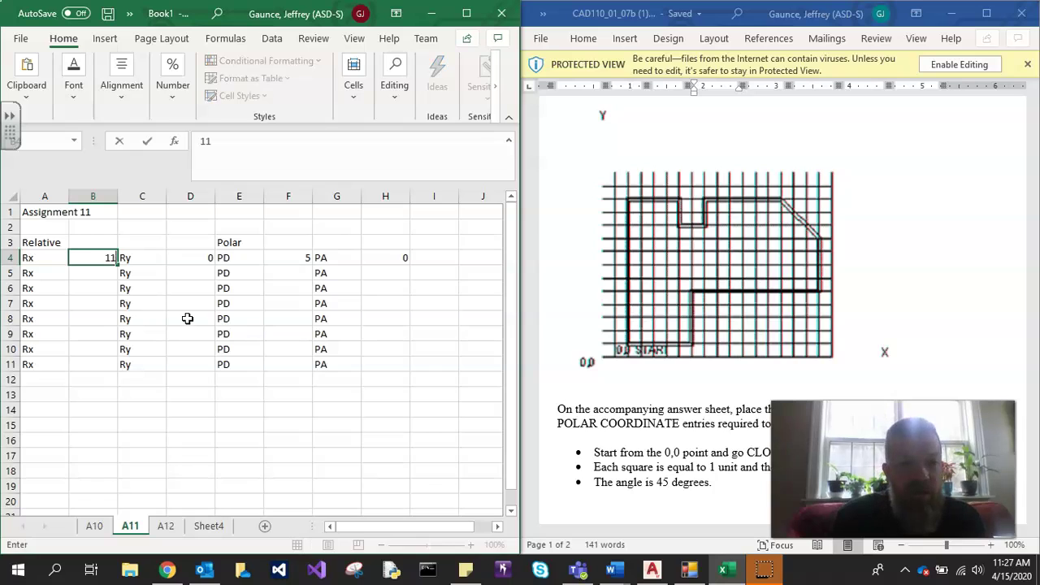
pyautogui.click(192, 255)
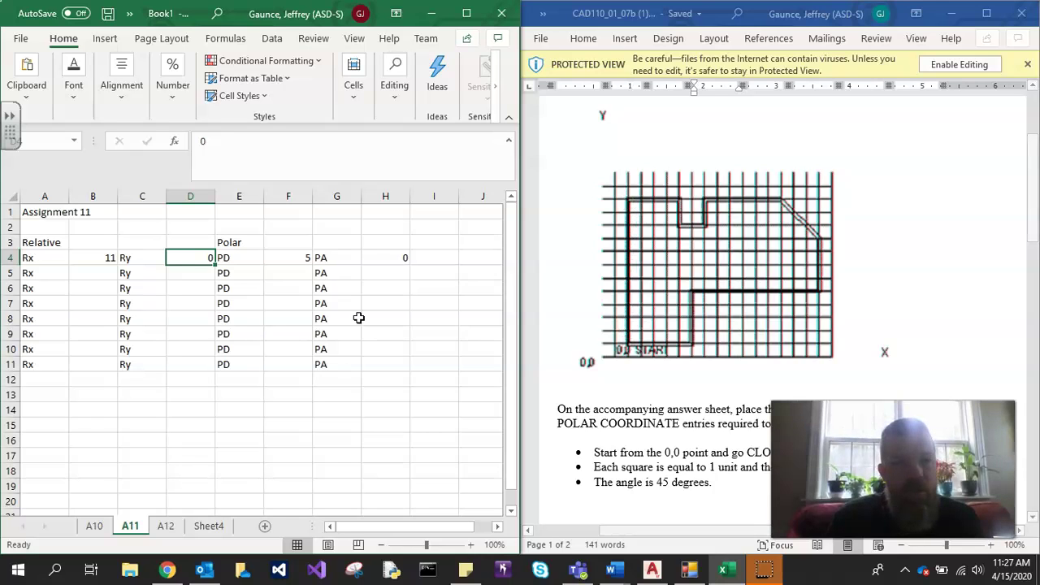
# - Enter the relative coordinates on sheet A11: Rx 0 and Ry 11 in row 4, Rx 5 and Ry 0 in row 5
pyautogui.click(92, 257)
pyautogui.write('0')
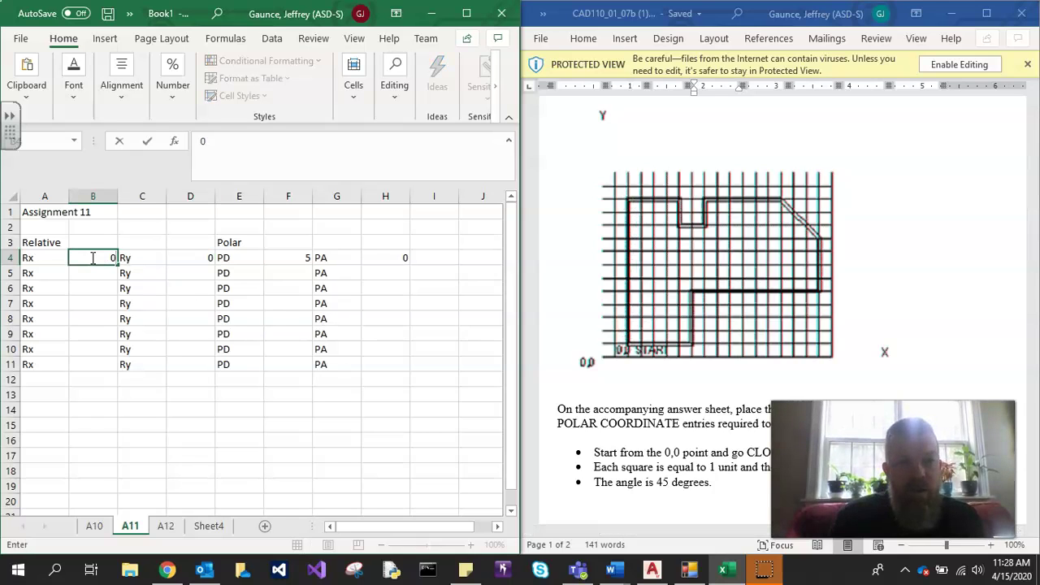
pyautogui.click(186, 259)
pyautogui.write('11')
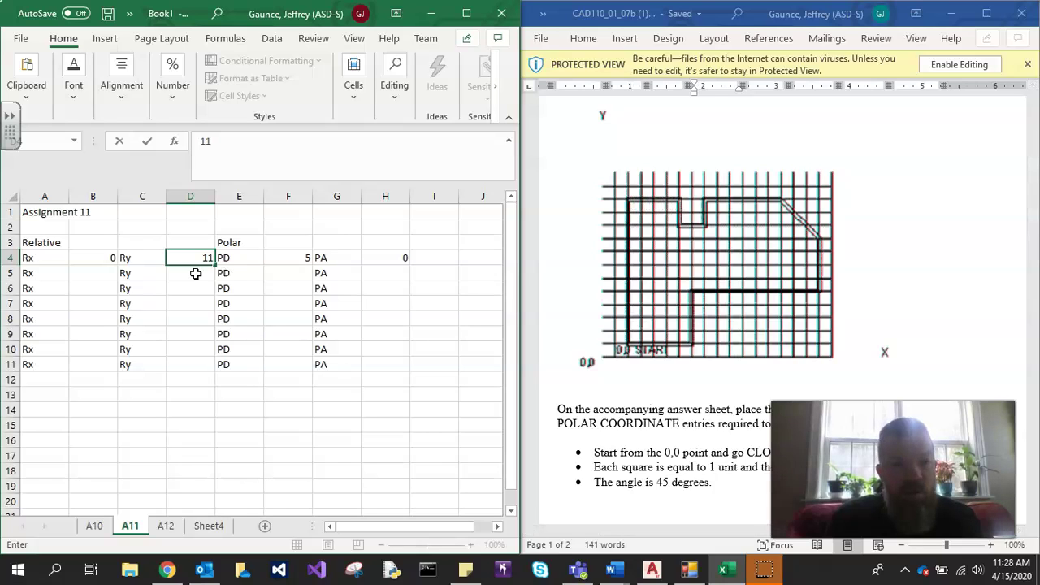
pyautogui.click(109, 272)
pyautogui.write('5')
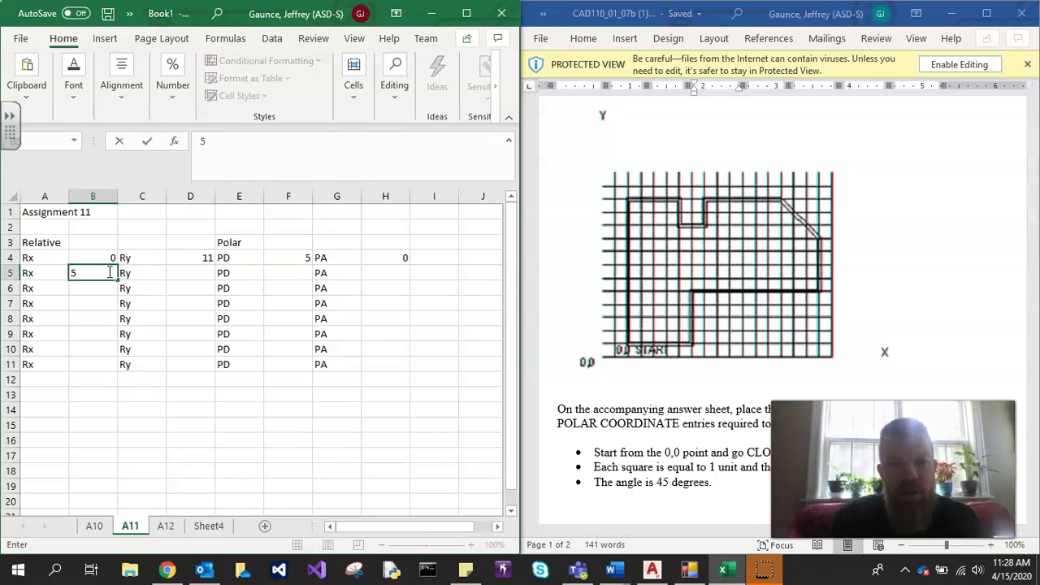
pyautogui.click(199, 273)
pyautogui.write('0')
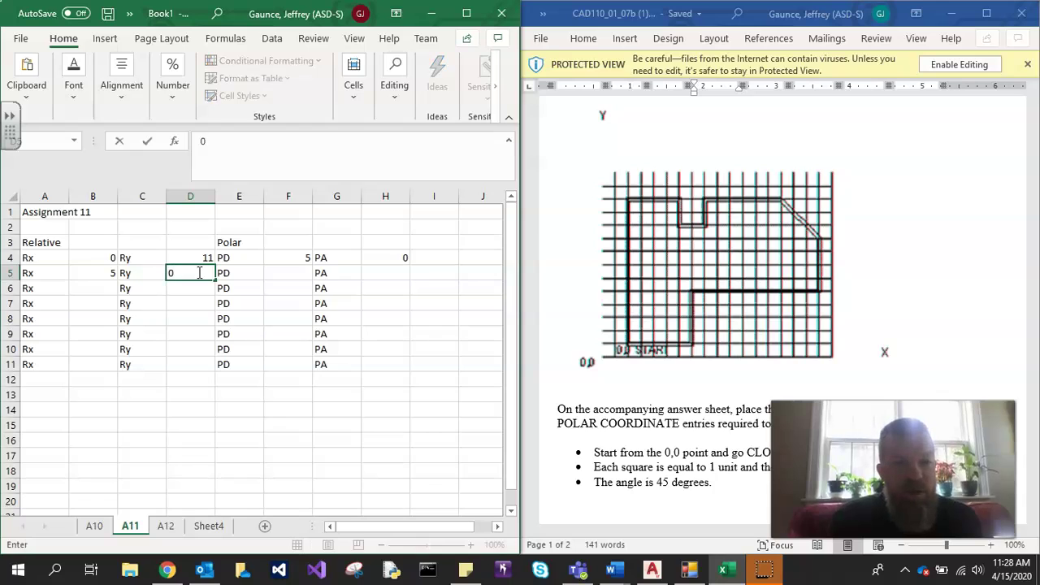
# - Enter the polar coordinates on sheet A11: PD 11 and PA 90 in row 4, PD 5 and PA 0 in row 5
pyautogui.click(278, 260)
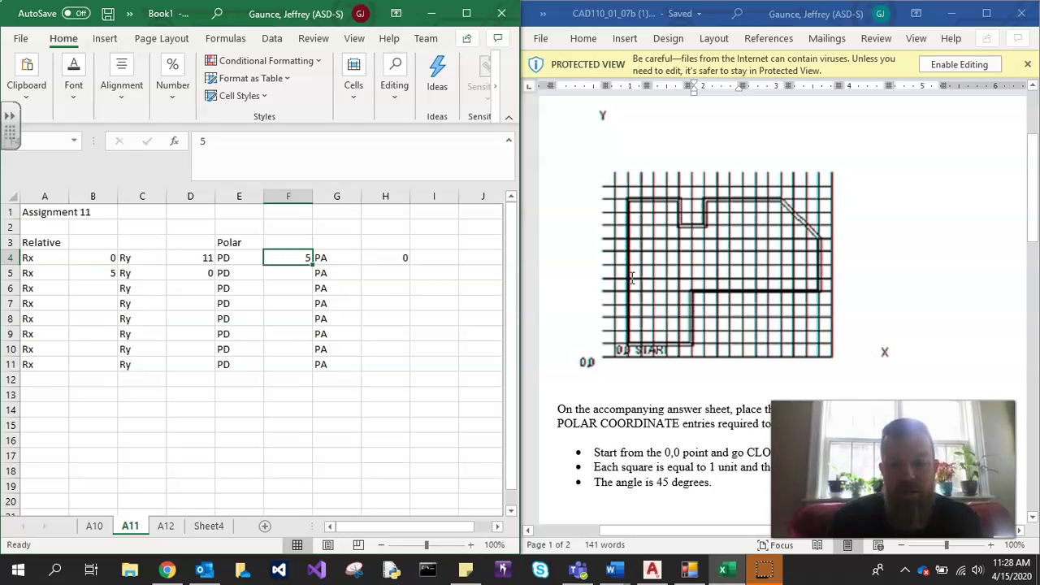
pyautogui.write('11')
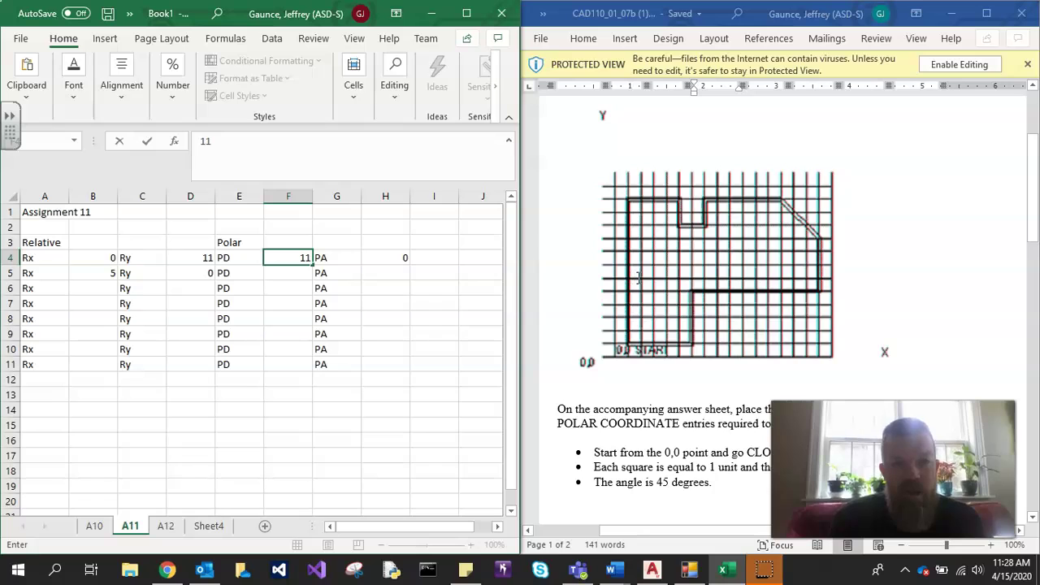
pyautogui.click(389, 259)
pyautogui.write('90')
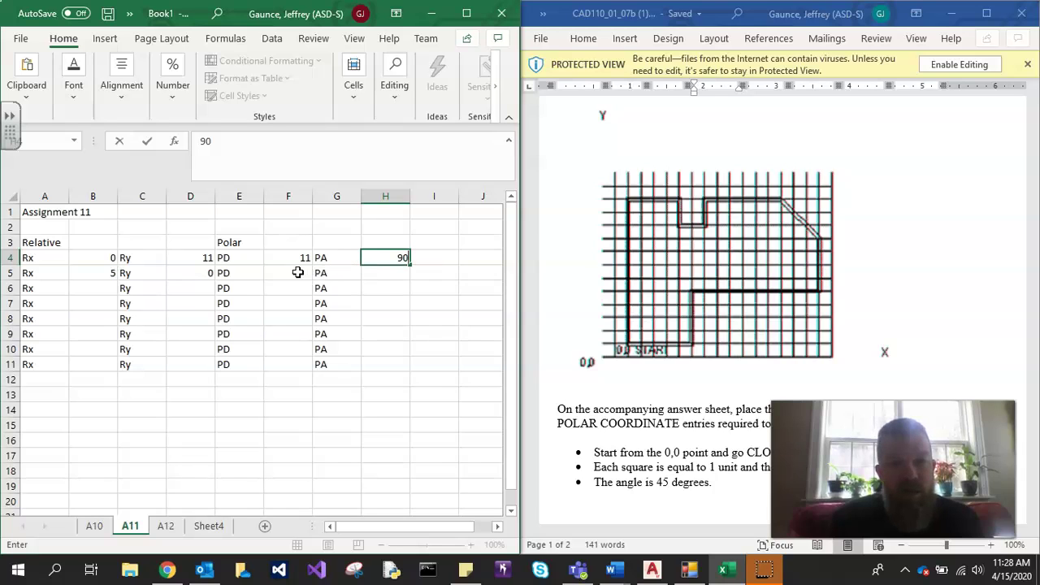
pyautogui.click(297, 273)
pyautogui.write('5')
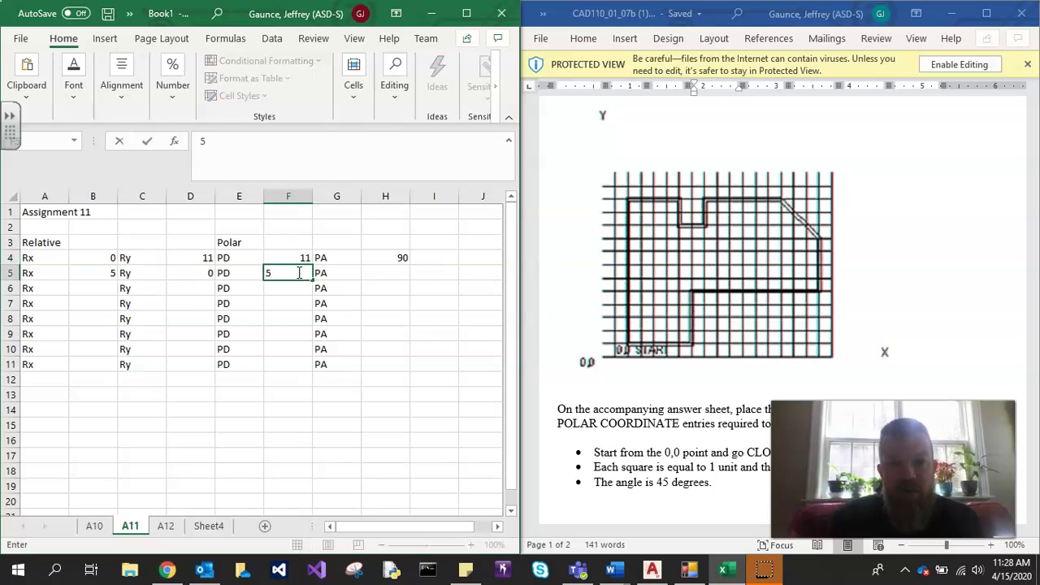
pyautogui.click(387, 274)
pyautogui.write('0')
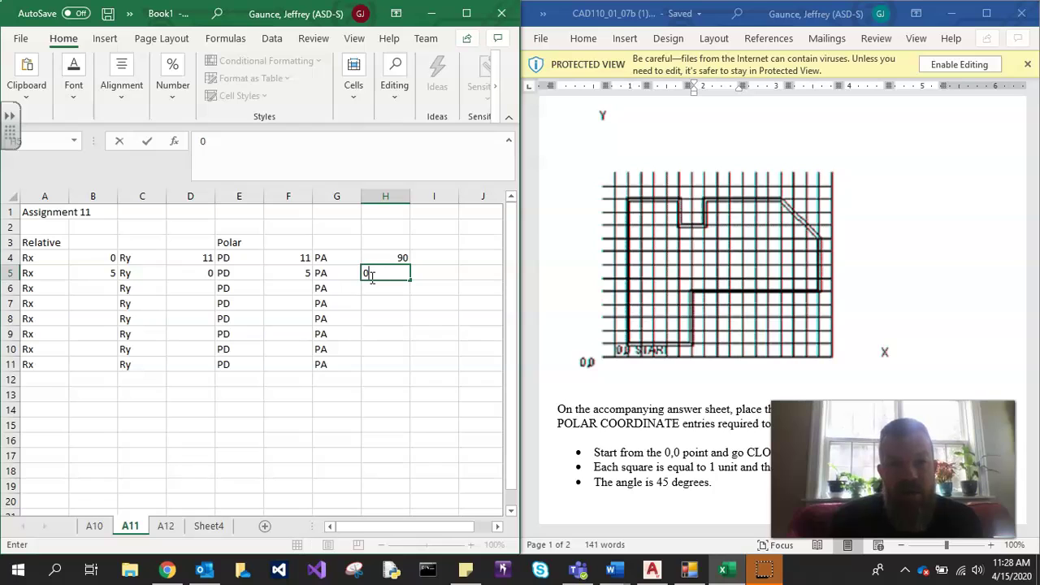
# - Enter a polar distance of 2 and a polar angle of 270 in row 6
pyautogui.click(285, 289)
pyautogui.write('2')
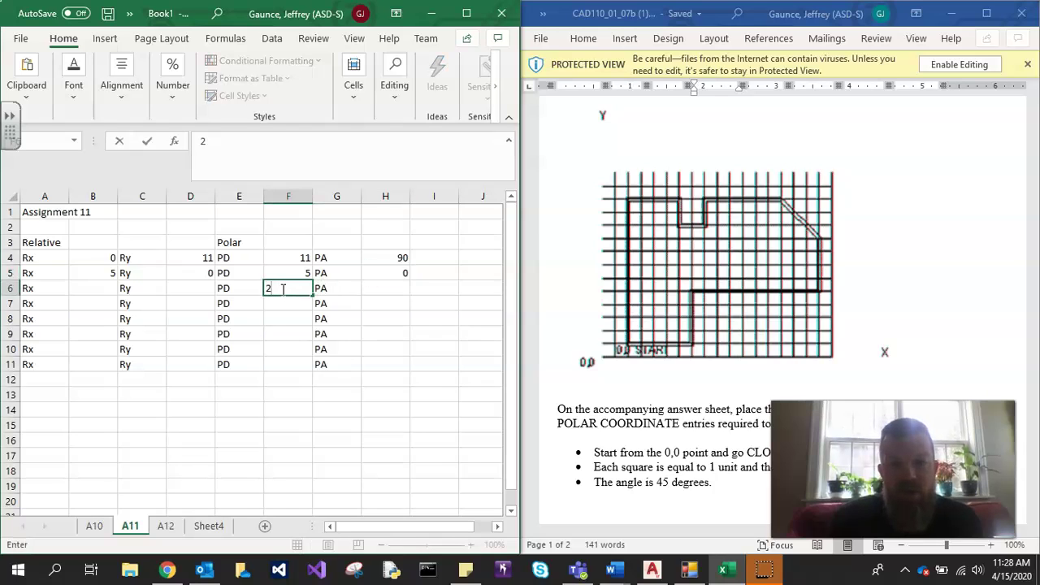
pyautogui.click(389, 289)
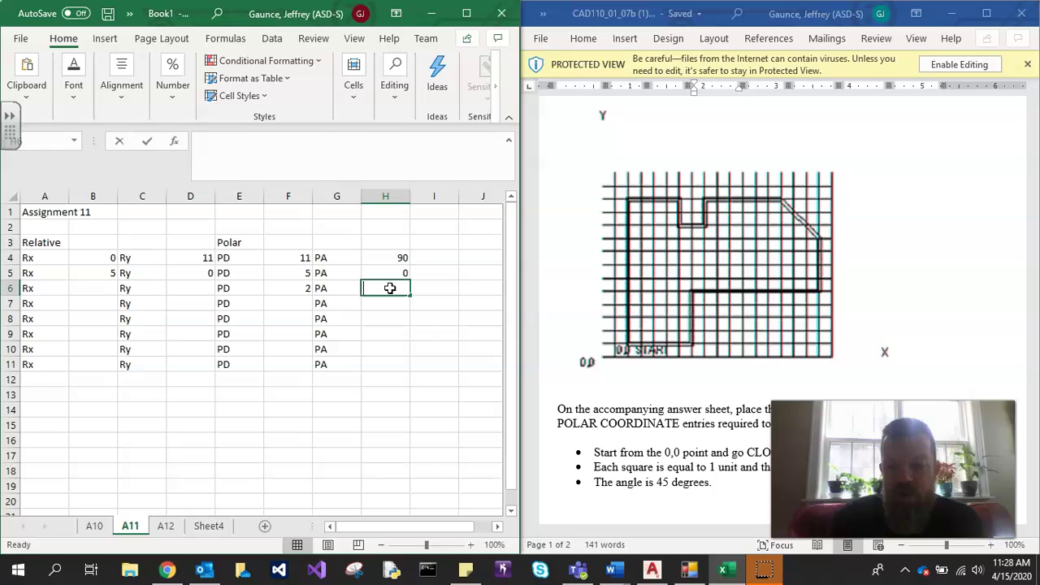
pyautogui.write('18')
pyautogui.press('BackSpace')
pyautogui.press('BackSpace')
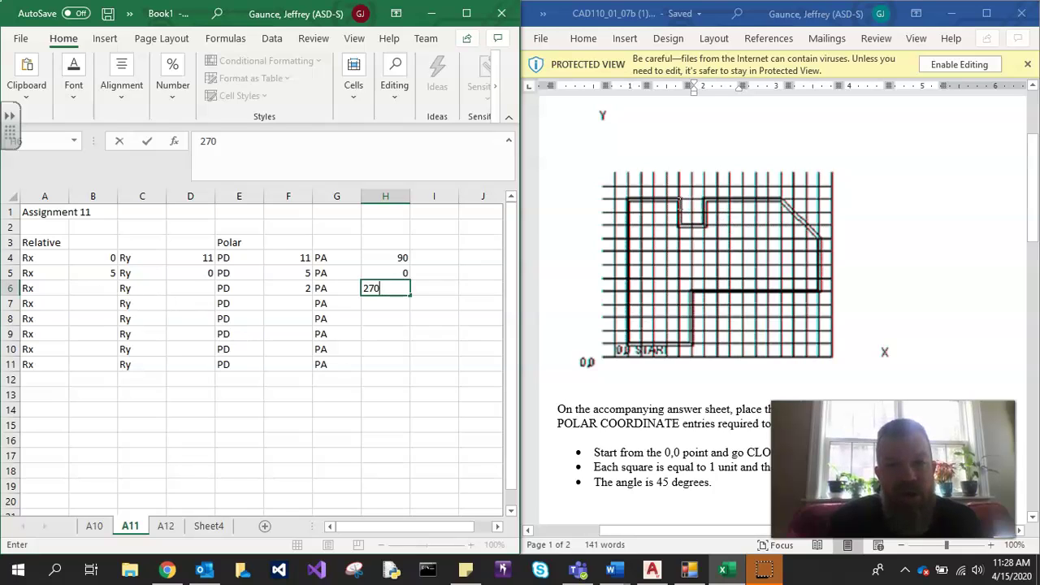
# - Enter the relative coordinates in row 6 of sheet A11: Rx 0 and Ry -2
pyautogui.click(99, 285)
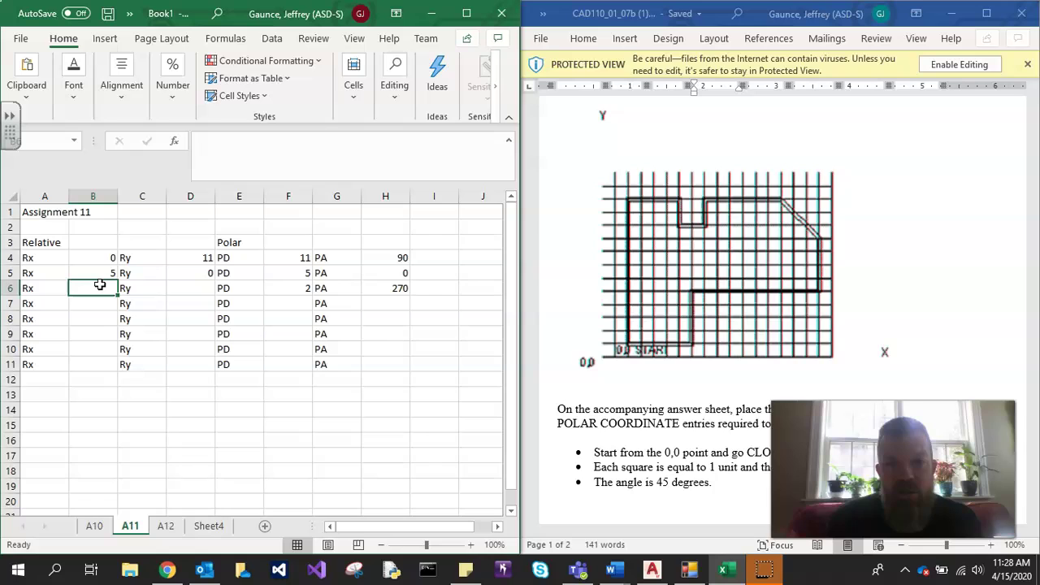
pyautogui.write('0')
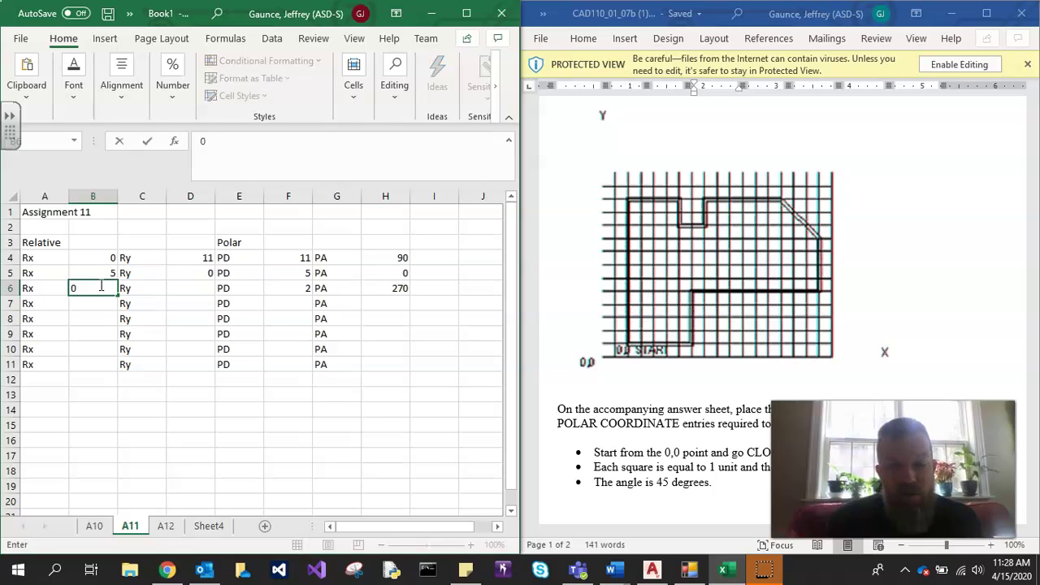
pyautogui.press('Tab')
pyautogui.press('Tab')
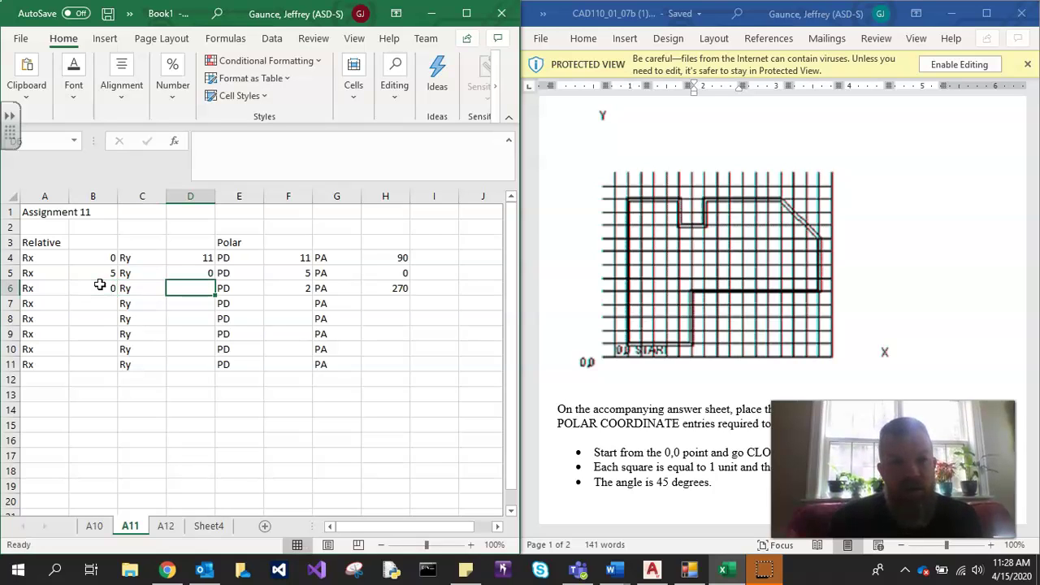
pyautogui.write('-2')
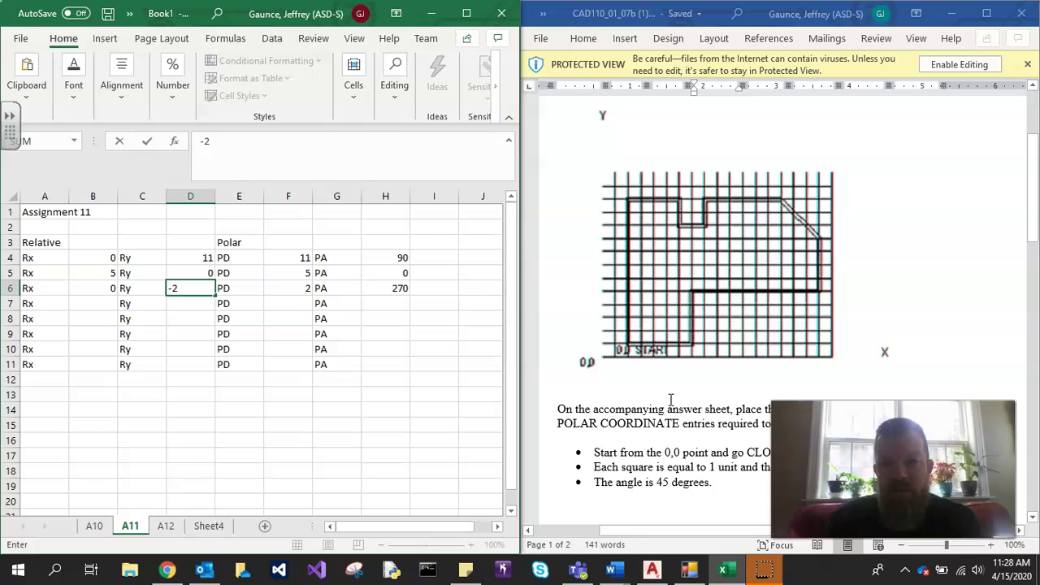
# - Switch to Word and view the beginning of the Homework Assignment 12 document with its schematic
pyautogui.click(613, 572)
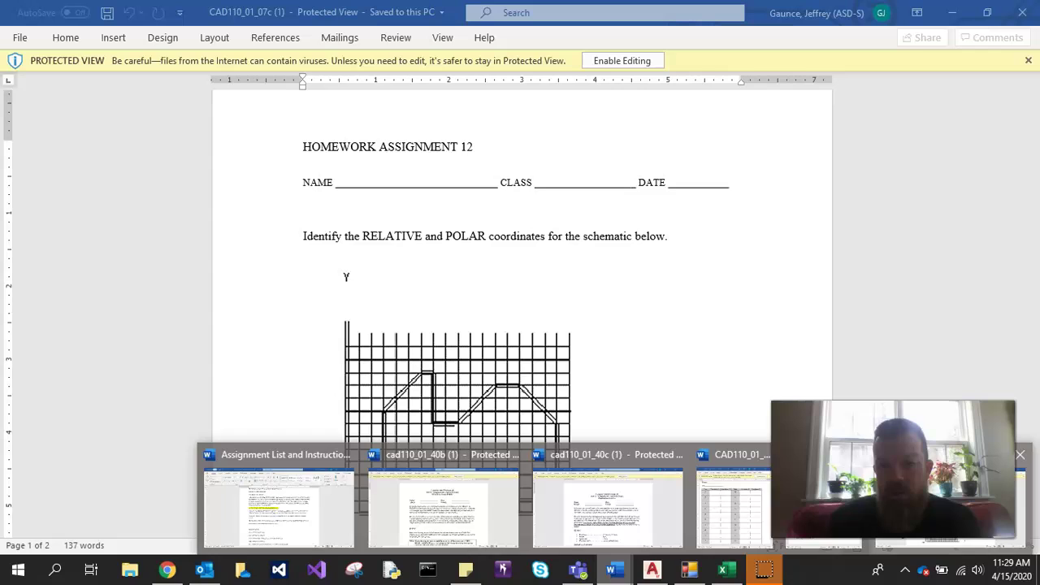
pyautogui.click(824, 542)
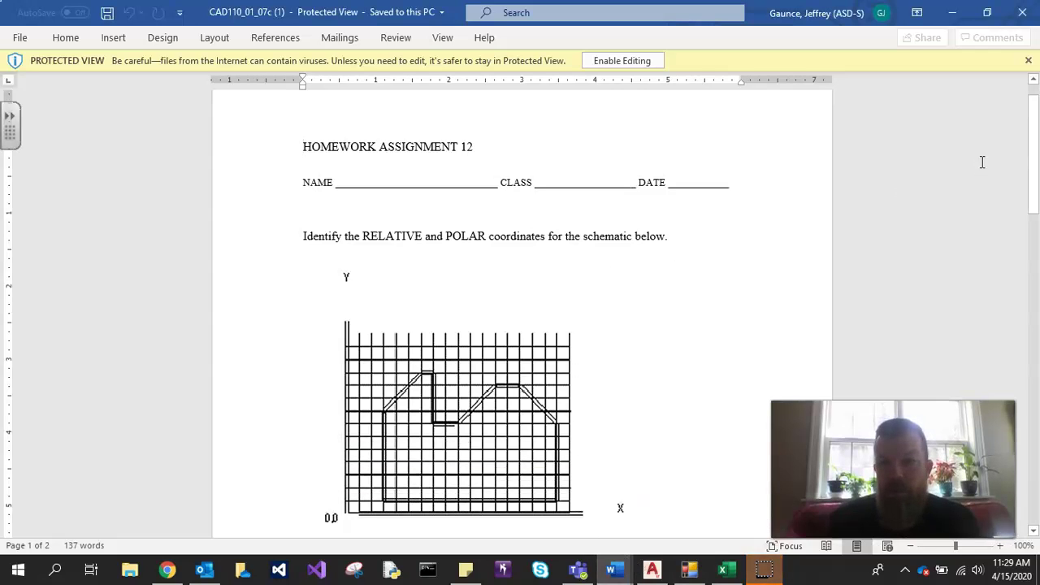
pyautogui.moveTo(1036, 132)
pyautogui.mouseDown()
pyautogui.moveTo(1038, 405)
pyautogui.moveTo(1038, 130)
pyautogui.mouseUp()
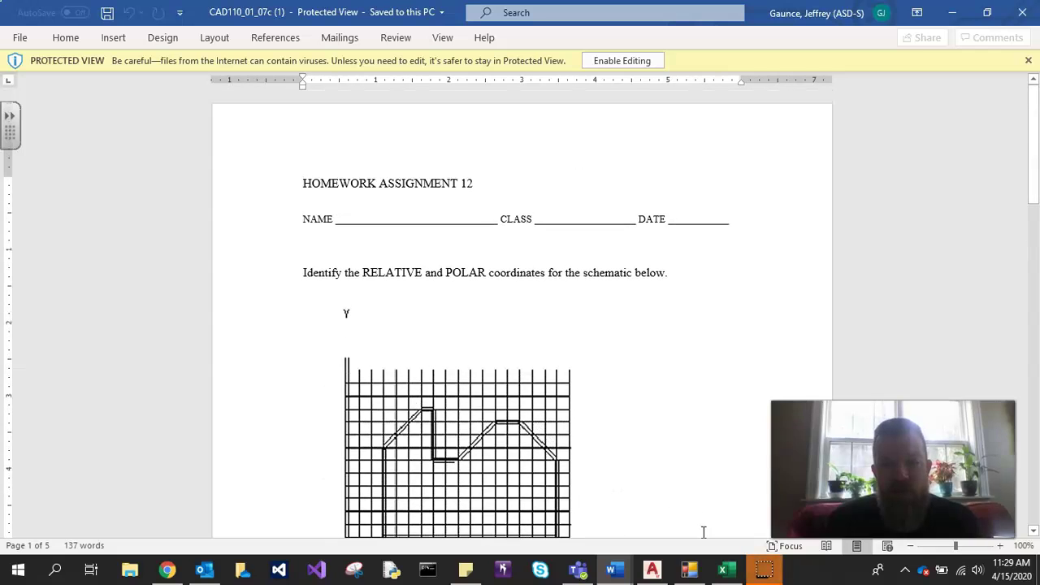
# - Switch to Excel and copy the entire contents of sheet A11 into sheet A12, starting at cell A1
pyautogui.click(721, 569)
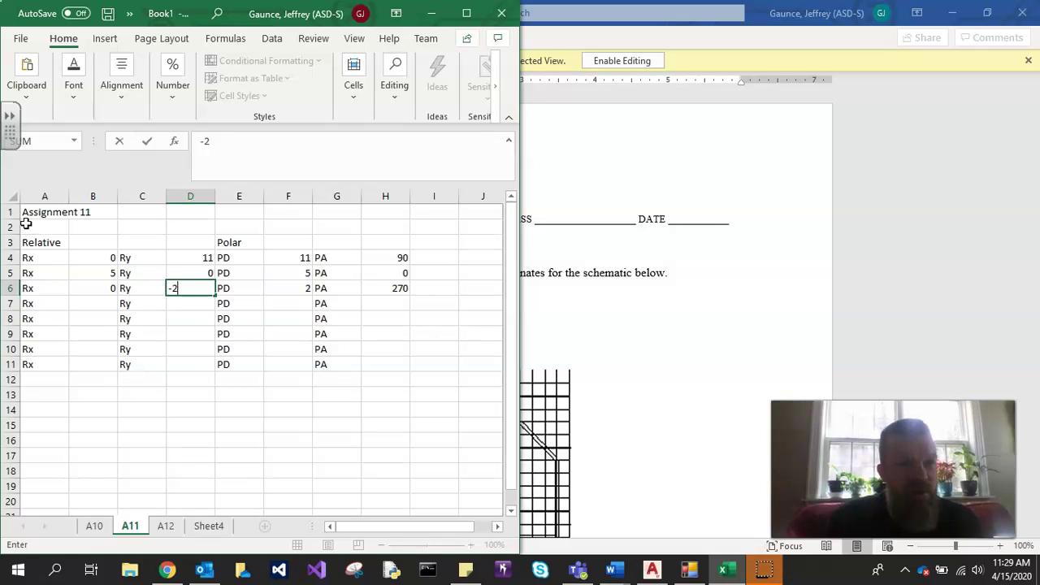
pyautogui.click(12, 196)
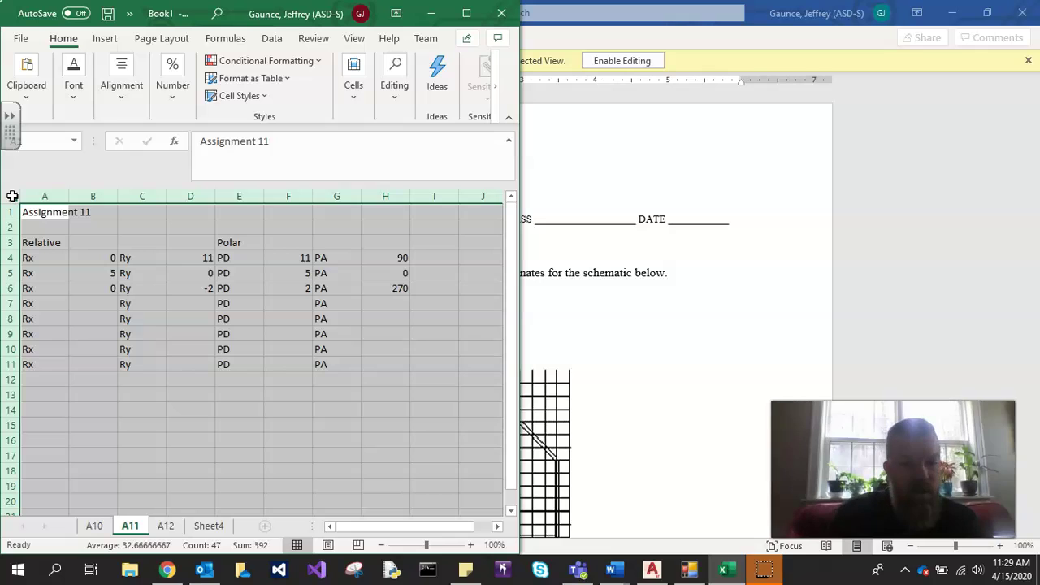
pyautogui.hotkey('ctrl', 'c')
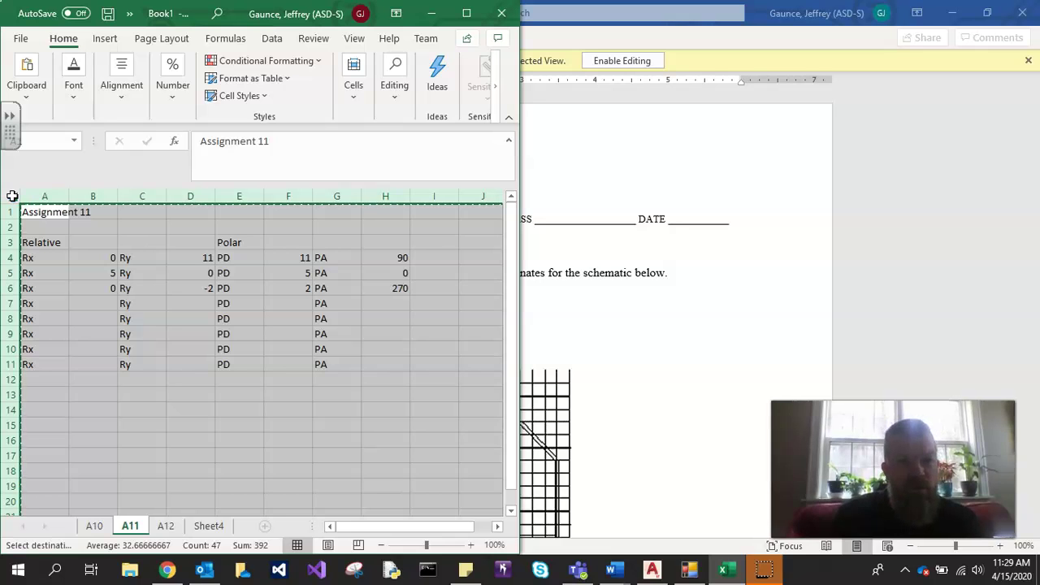
pyautogui.click(762, 571)
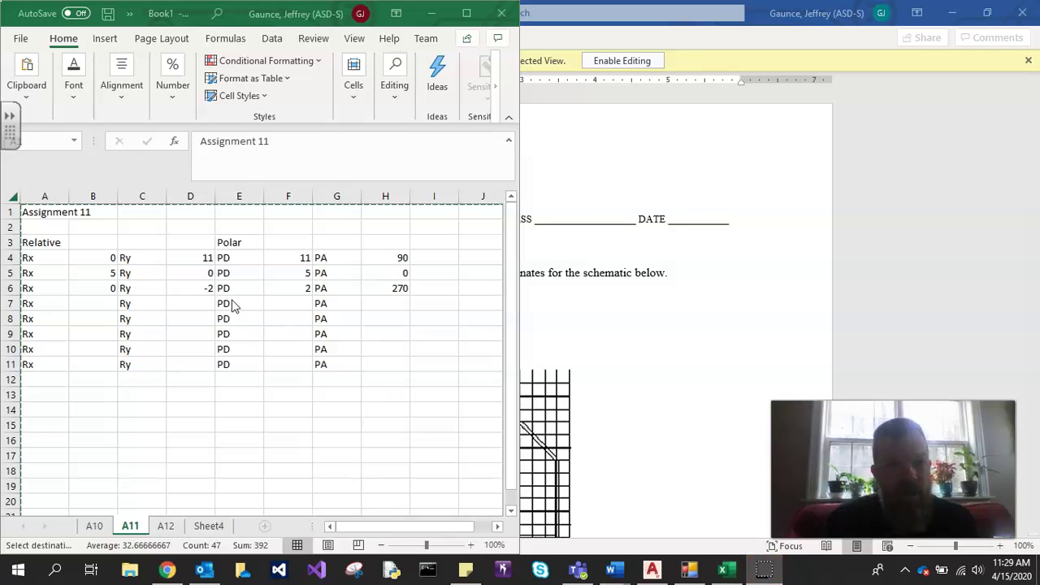
pyautogui.click(171, 526)
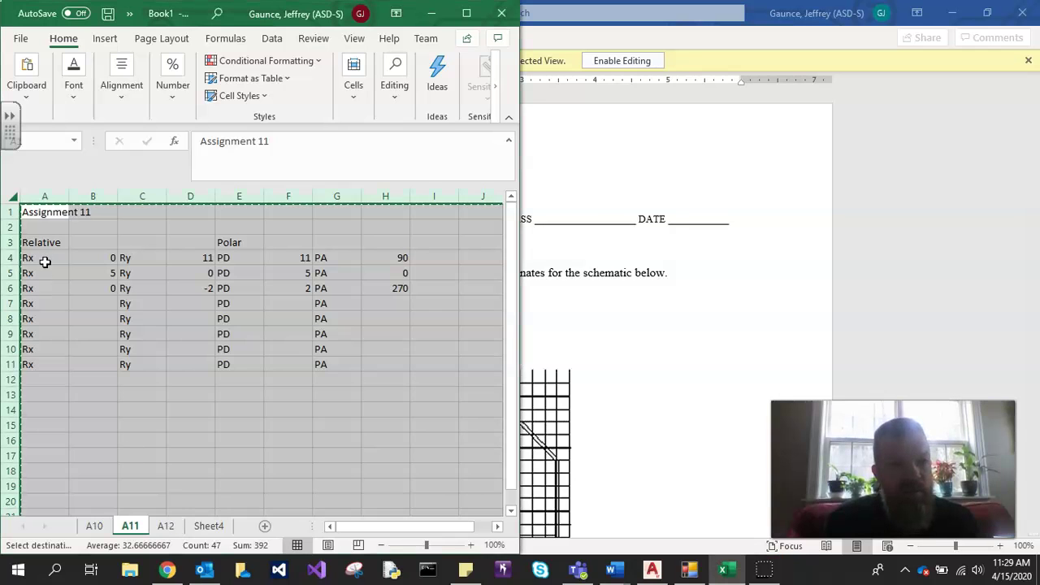
pyautogui.click(166, 529)
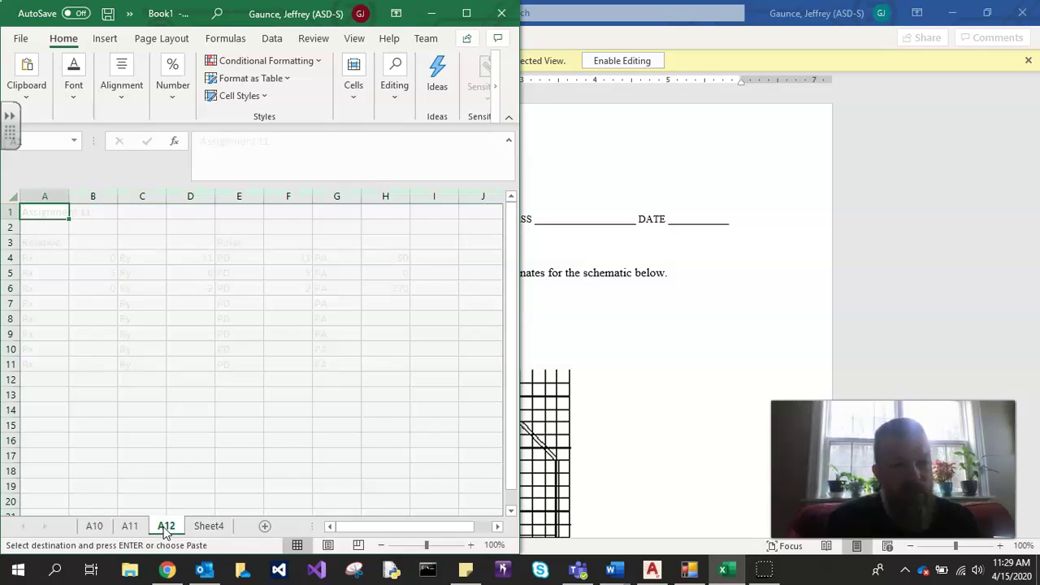
pyautogui.click(41, 196)
pyautogui.click(41, 211)
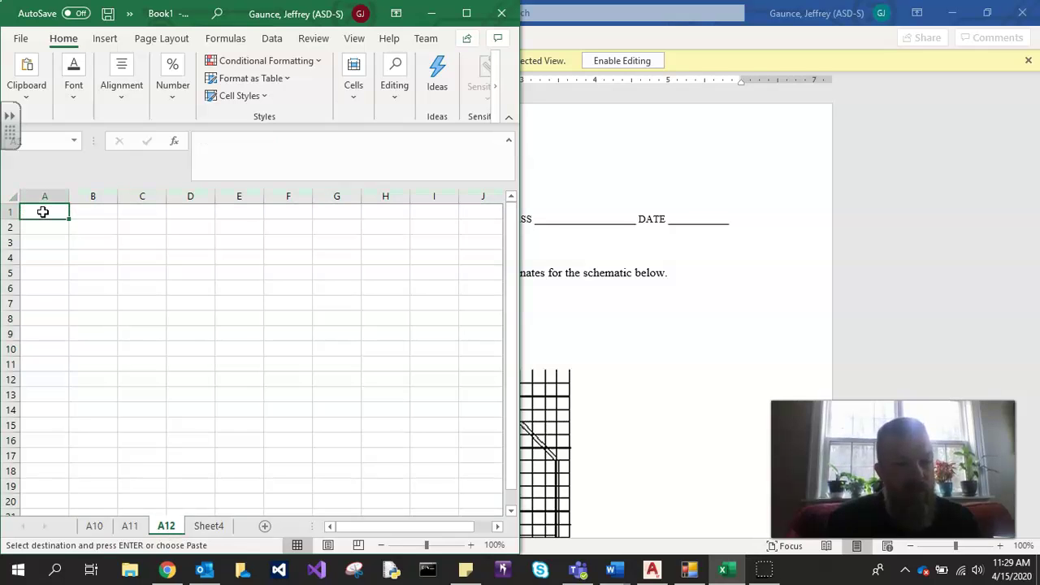
pyautogui.hotkey('ctrl', 'v')
pyautogui.press('super+shift+s')
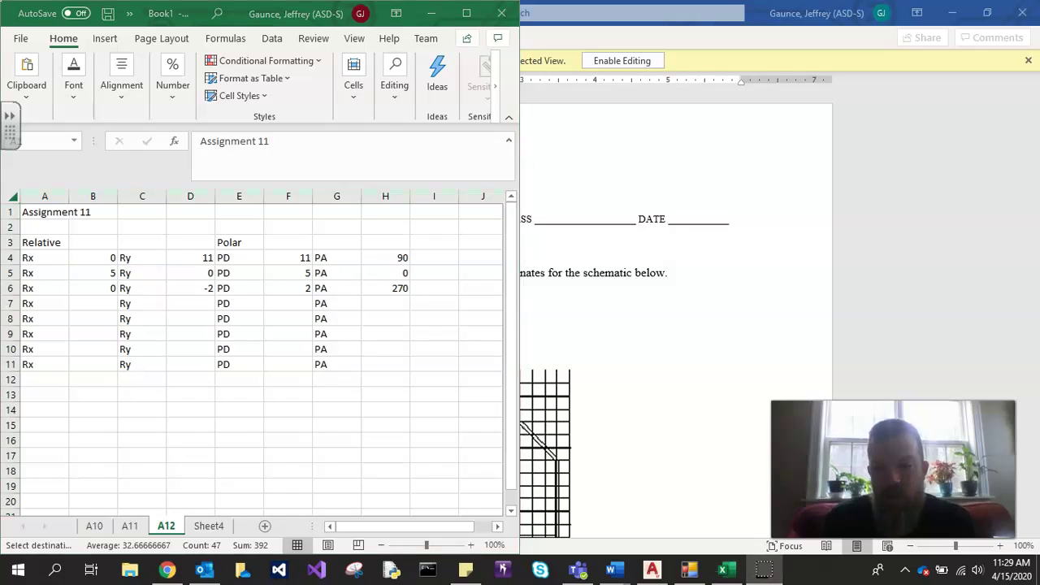